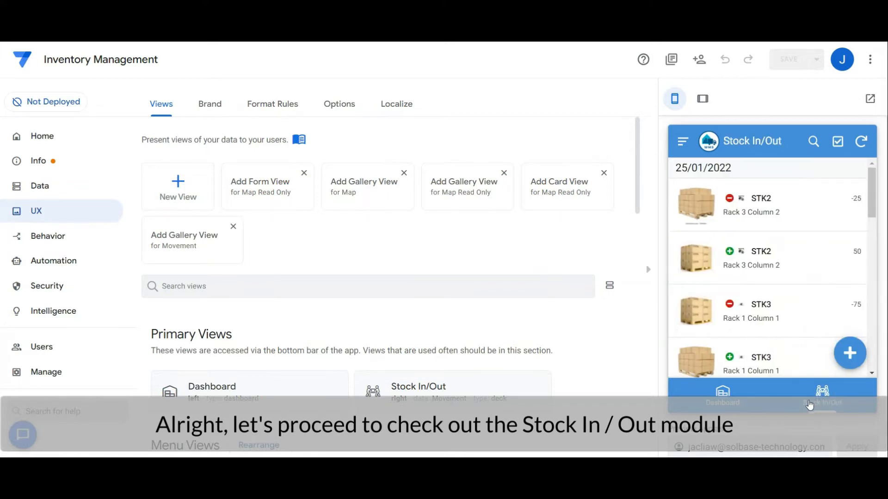
# - Open the Stock In/Out primary view and review its data source, view type, position, sorting, grouping, header columns and icon
pyautogui.scroll(-5, 422, 284)
pyautogui.click(432, 236)
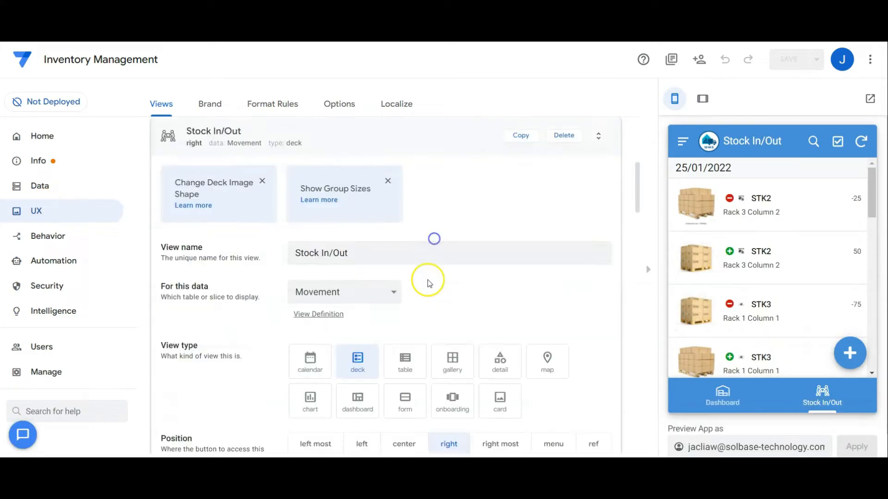
pyautogui.scroll(-2, 429, 259)
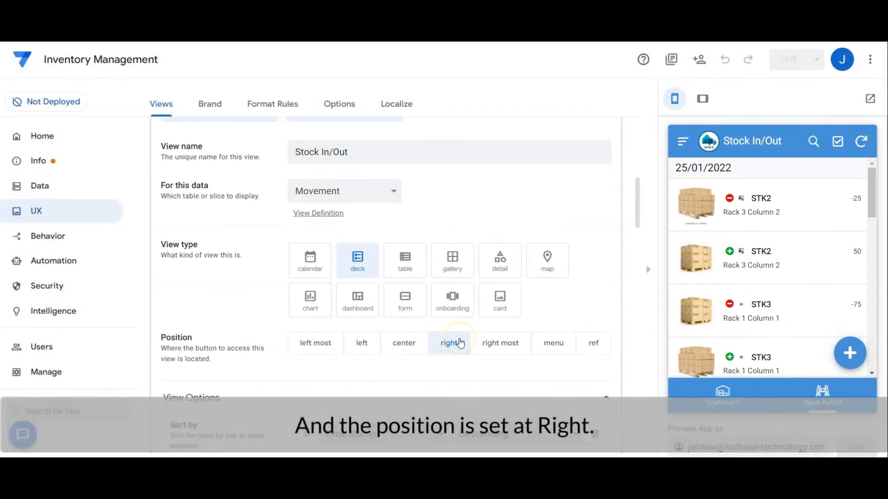
pyautogui.moveTo(641, 205); pyautogui.dragTo(637, 242)
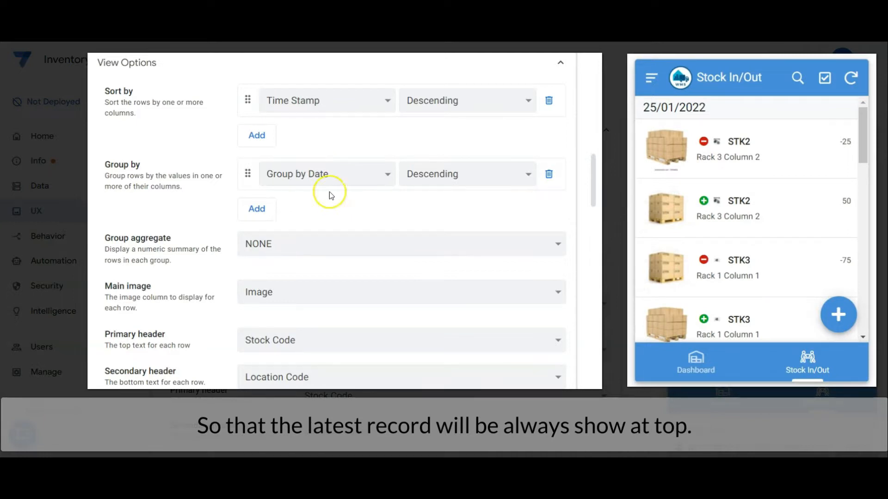
pyautogui.scroll(-4, 597, 167)
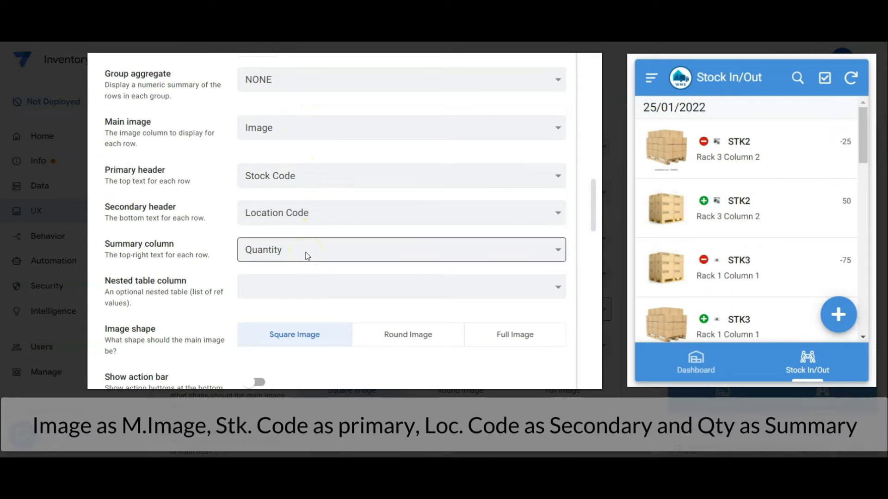
pyautogui.scroll(-7, 587, 198)
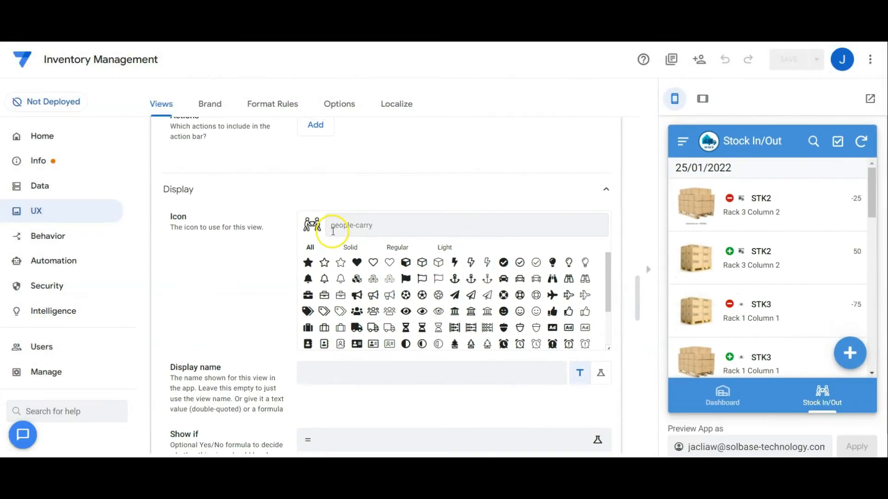
pyautogui.scroll(10, 502, 227)
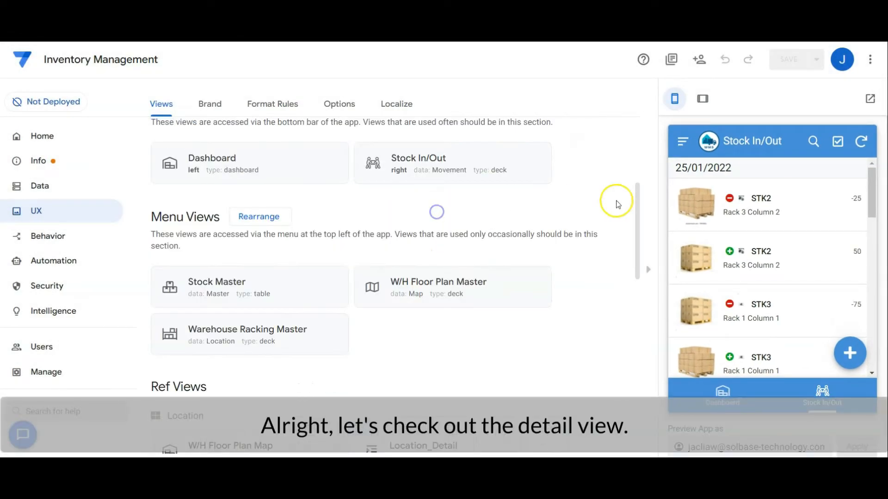
# - Open the first STK2 movement in the app preview and examine the Movement_Detail view's options and column order
pyautogui.scroll(5, 614, 198)
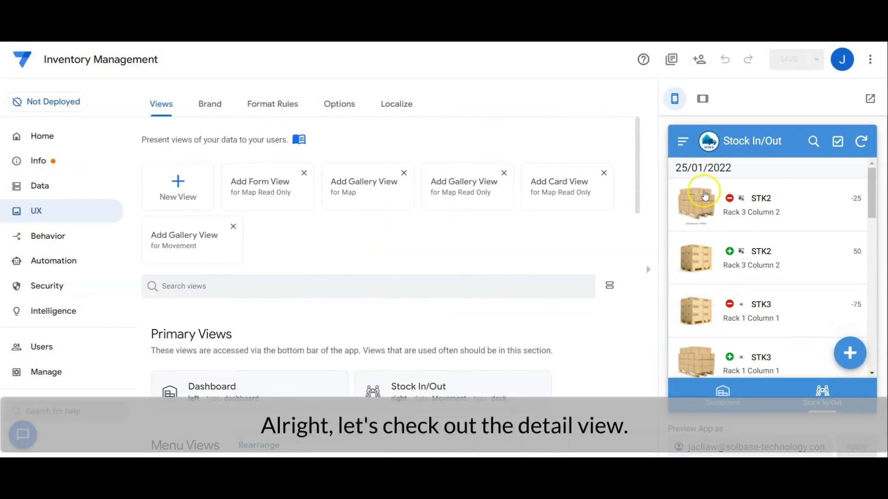
pyautogui.click(807, 212)
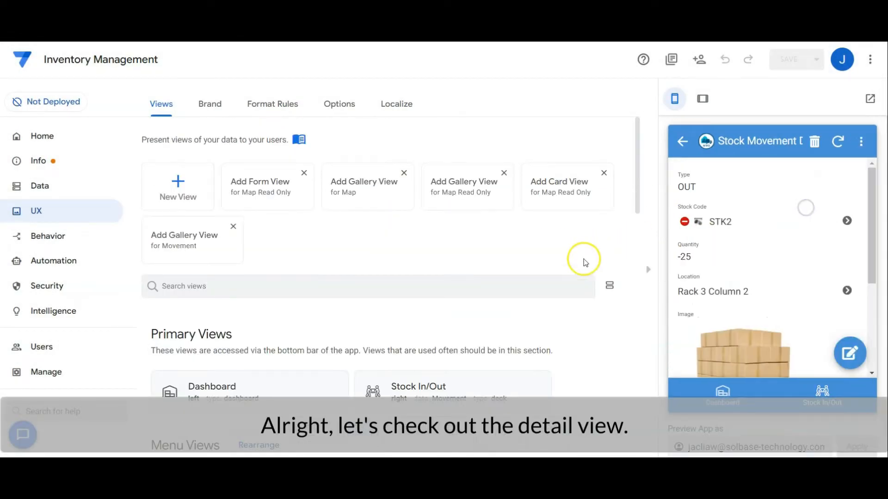
pyautogui.scroll(-10, 559, 275)
pyautogui.scroll(-6, 560, 275)
pyautogui.click(321, 230)
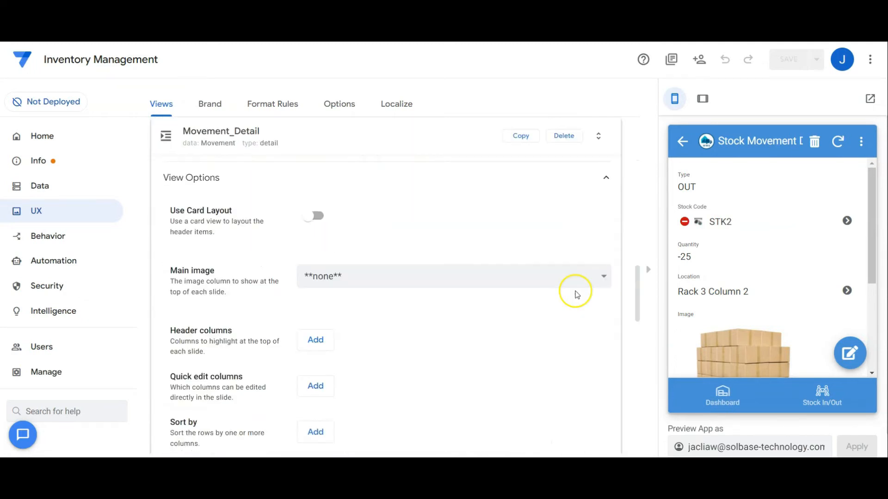
pyautogui.scroll(-5, 574, 293)
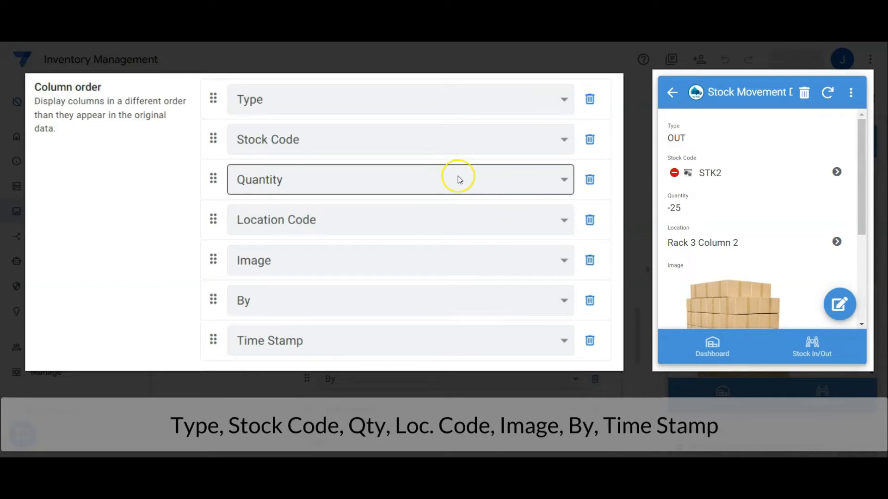
# - Look through the STK2 movement record in the app preview, from its creator and time stamp back to its stock code icon
pyautogui.scroll(-3, 749, 232)
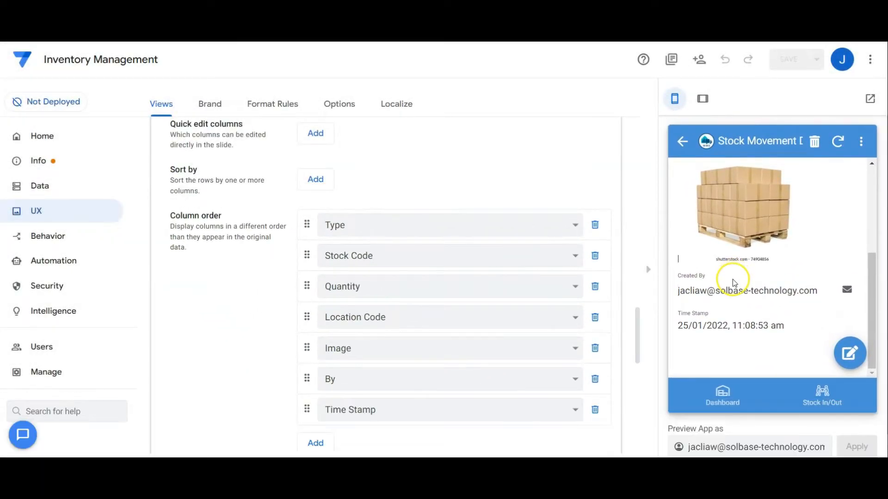
pyautogui.scroll(3, 735, 283)
pyautogui.scroll(1, 734, 282)
pyautogui.scroll(1, 734, 283)
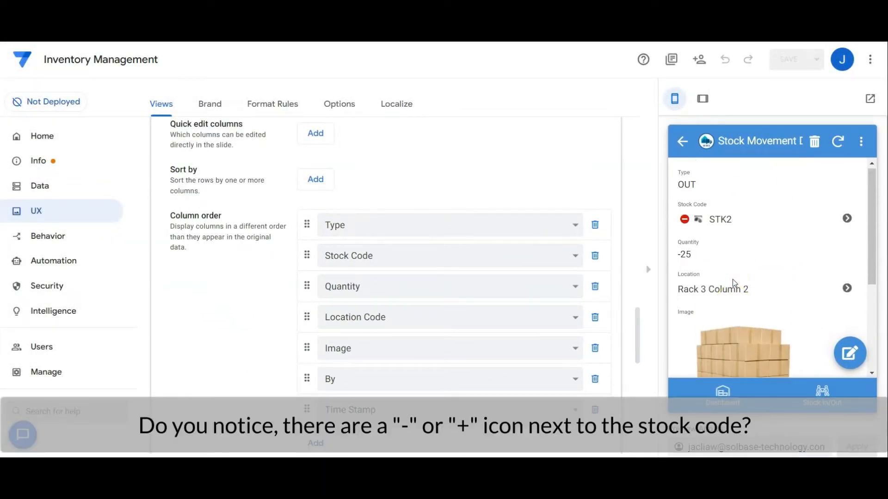
pyautogui.scroll(1, 733, 279)
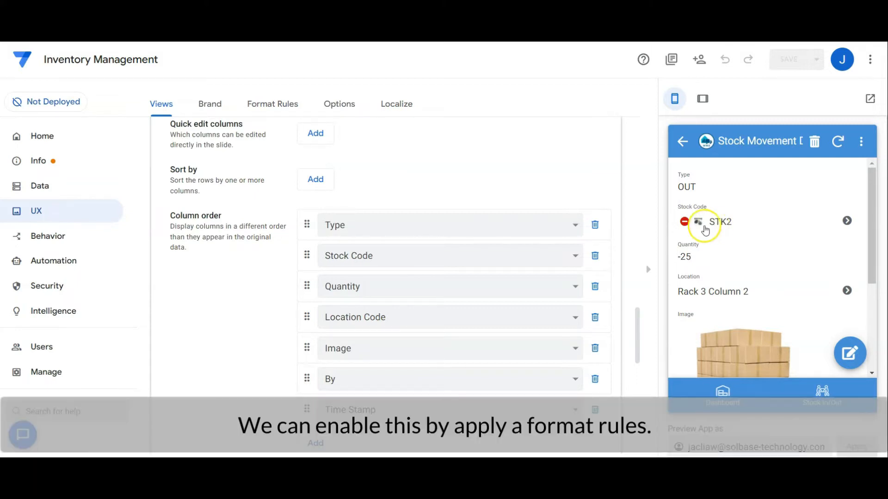
# - Open the IN Icon format rule for Movement and review its condition, formatted column, icon and highlight color
pyautogui.click(274, 105)
pyautogui.scroll(-3, 391, 212)
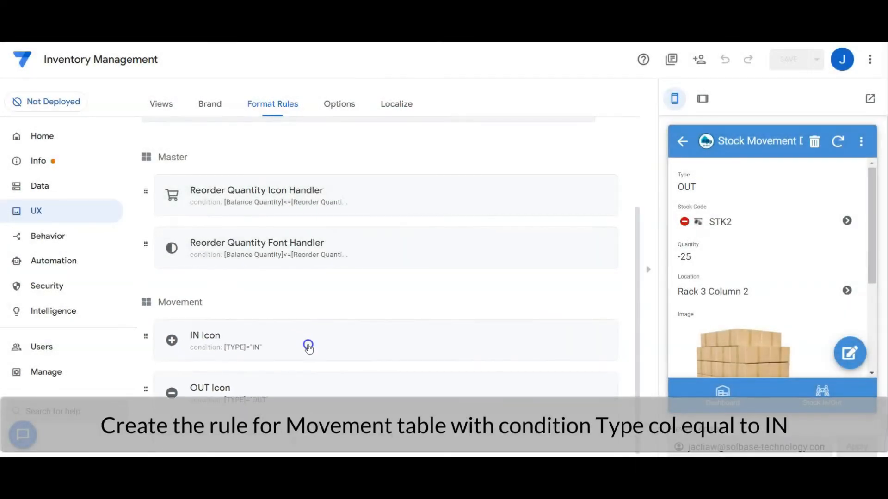
pyautogui.click(307, 343)
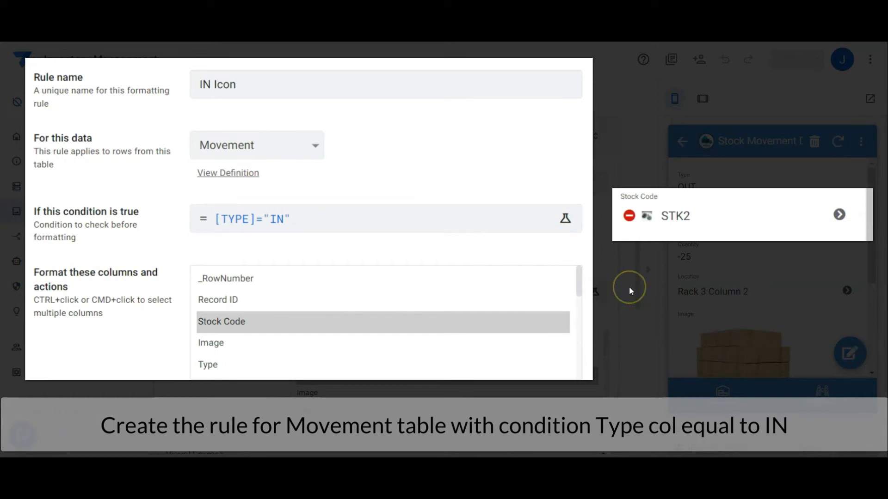
pyautogui.click(355, 86)
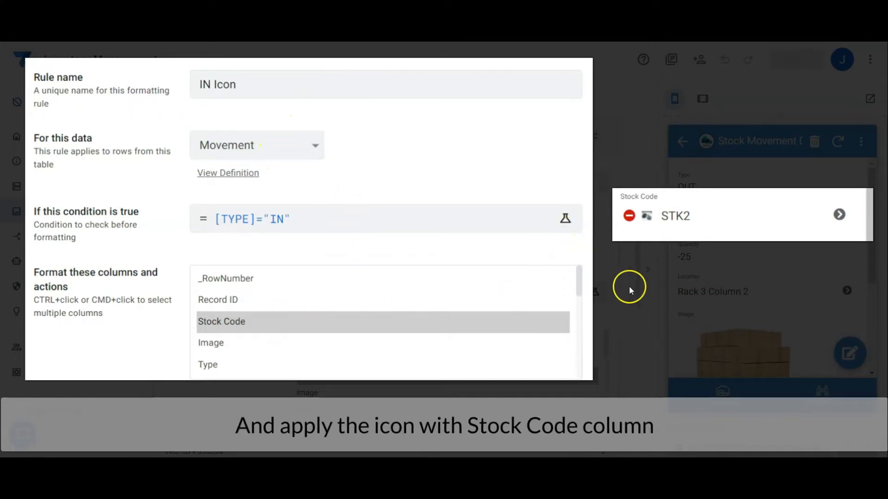
pyautogui.scroll(-8, 636, 287)
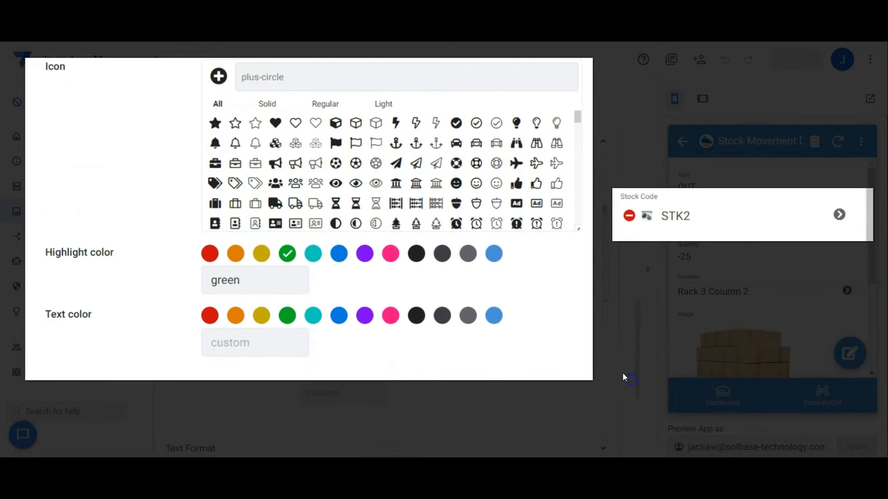
pyautogui.click(220, 79)
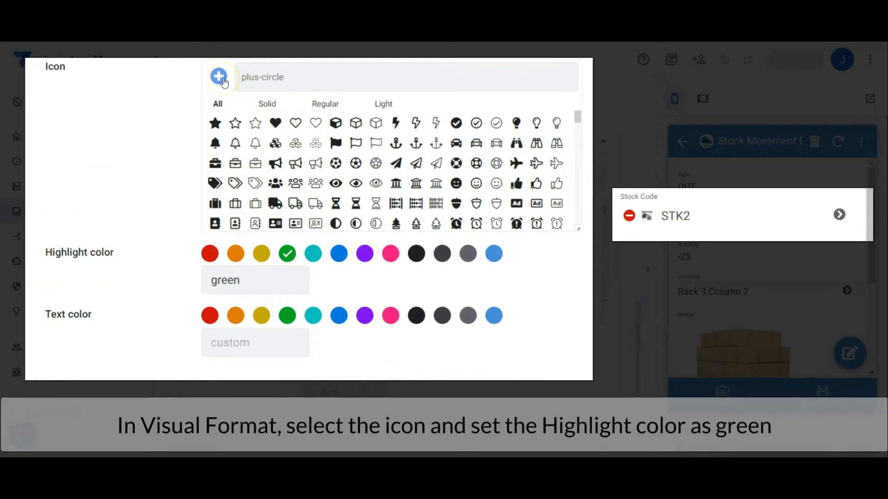
pyautogui.click(288, 253)
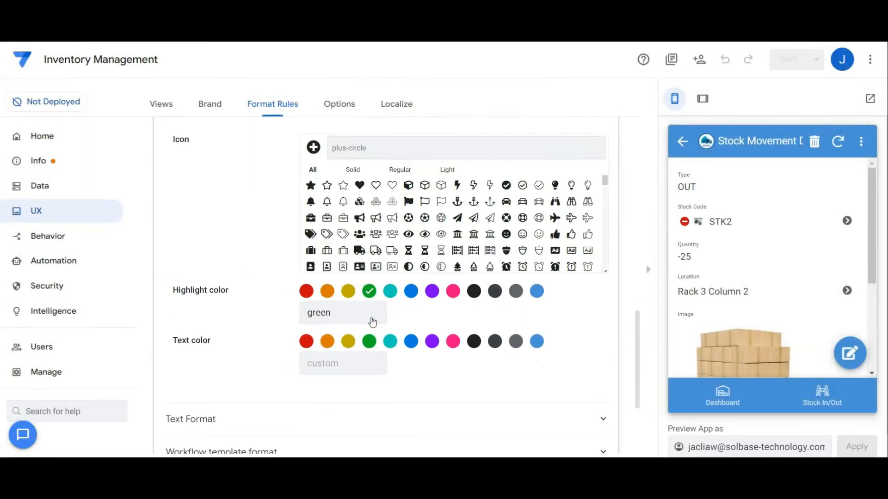
# - Open the OUT Icon format rule, review its condition, formatted column, icon and highlight color, and collapse the open rules
pyautogui.scroll(-3, 371, 319)
pyautogui.scroll(2, 372, 322)
pyautogui.scroll(-2, 313, 426)
pyautogui.click(353, 394)
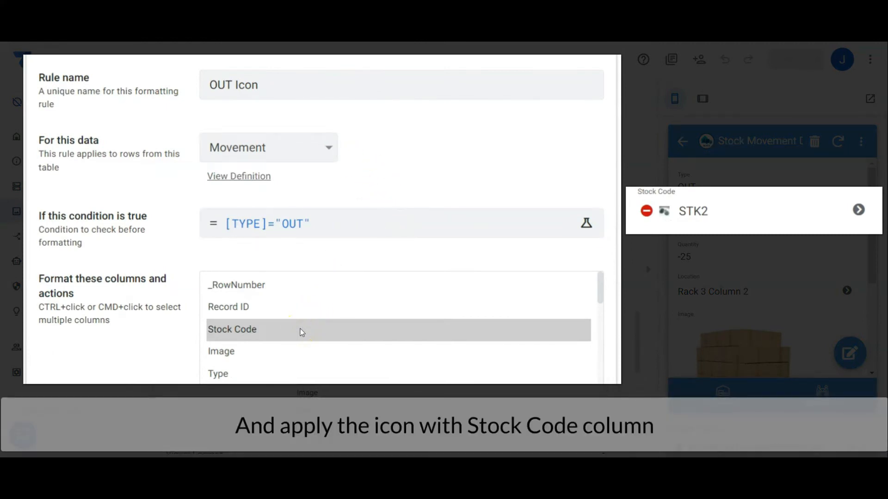
pyautogui.scroll(-10, 300, 329)
pyautogui.scroll(-4, 144, 330)
pyautogui.scroll(3, 147, 323)
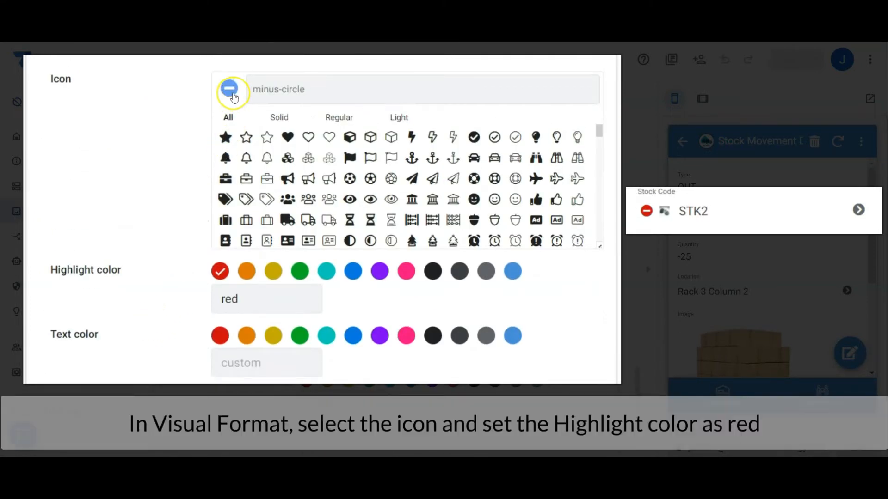
pyautogui.click(217, 277)
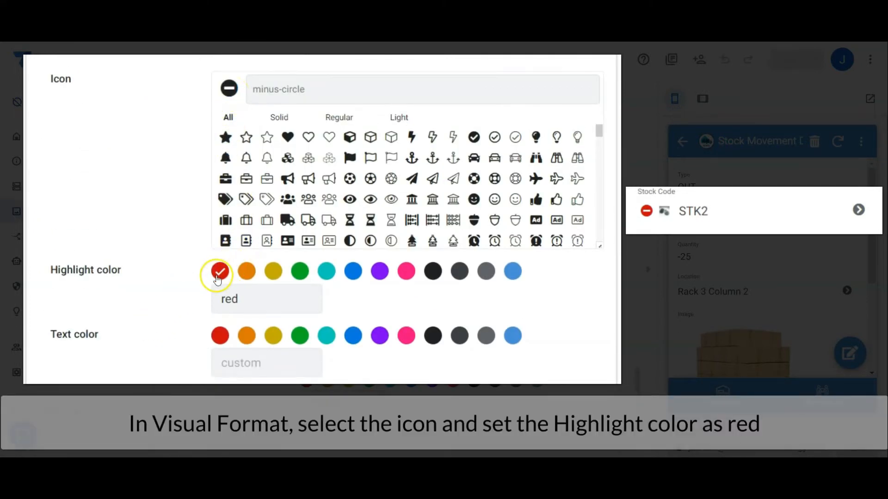
pyautogui.scroll(12, 226, 332)
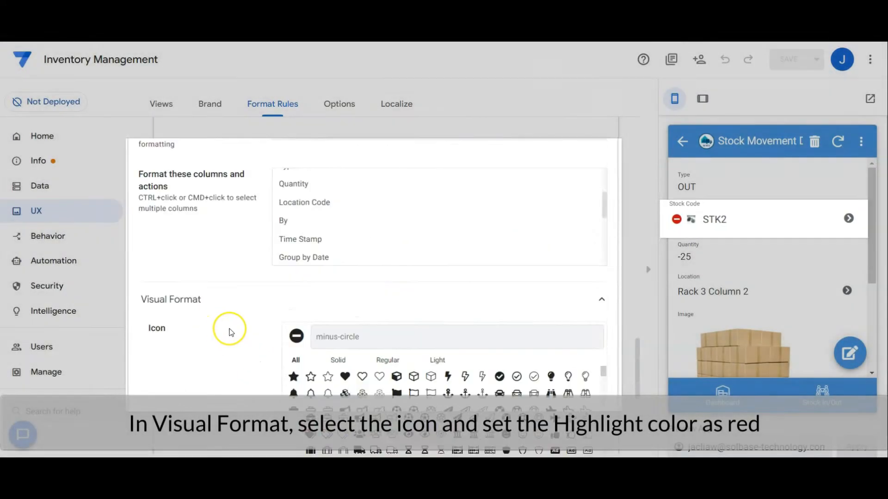
pyautogui.click(303, 334)
pyautogui.click(321, 332)
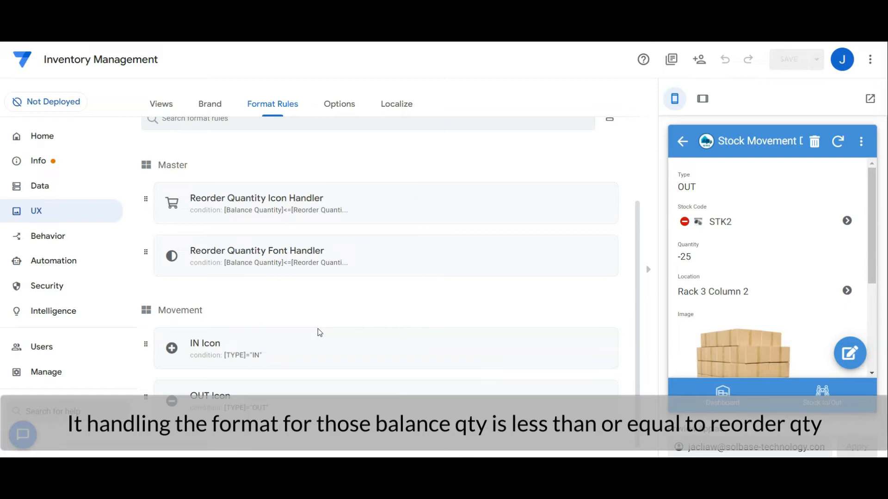
# - Show STK3's stock details in the preview and review the Reorder Quantity Icon Handler rule's condition, column, icon and text color
pyautogui.click(708, 192)
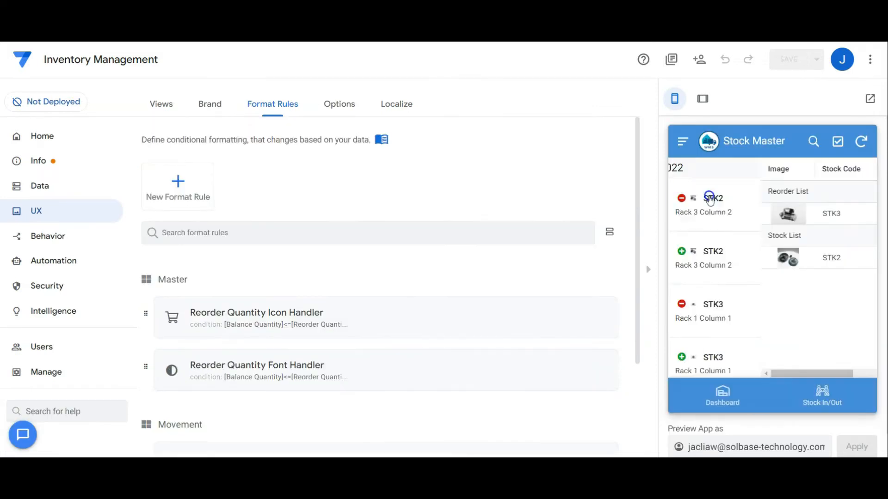
pyautogui.click(750, 212)
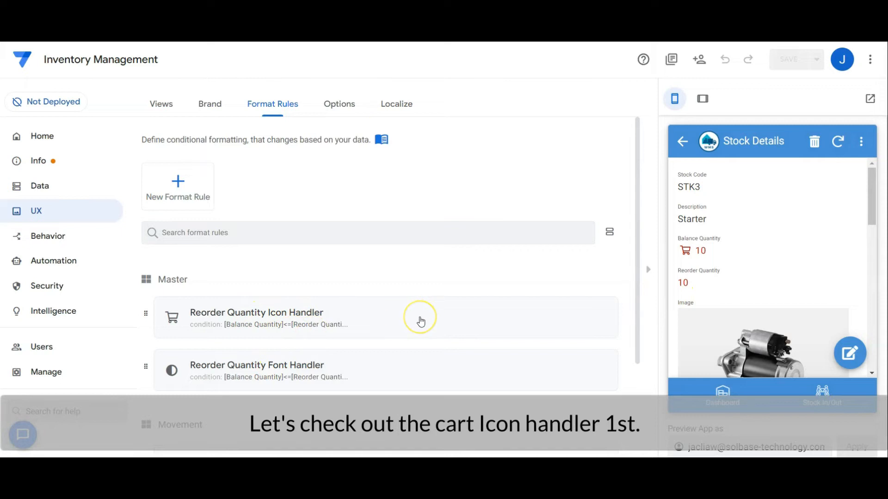
pyautogui.click(345, 316)
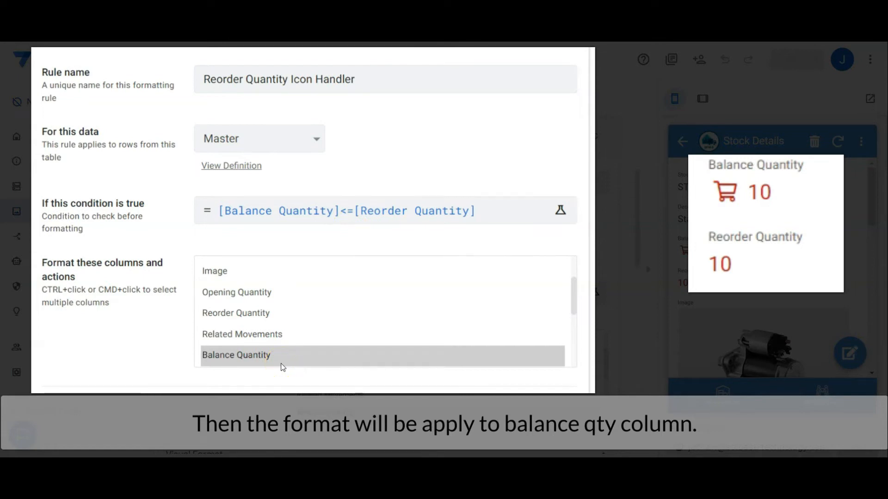
pyautogui.scroll(-6, 166, 329)
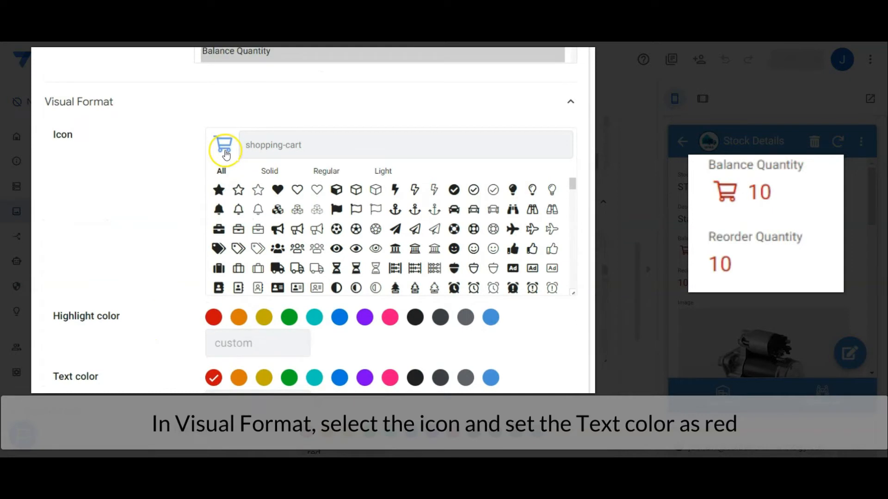
pyautogui.click(213, 379)
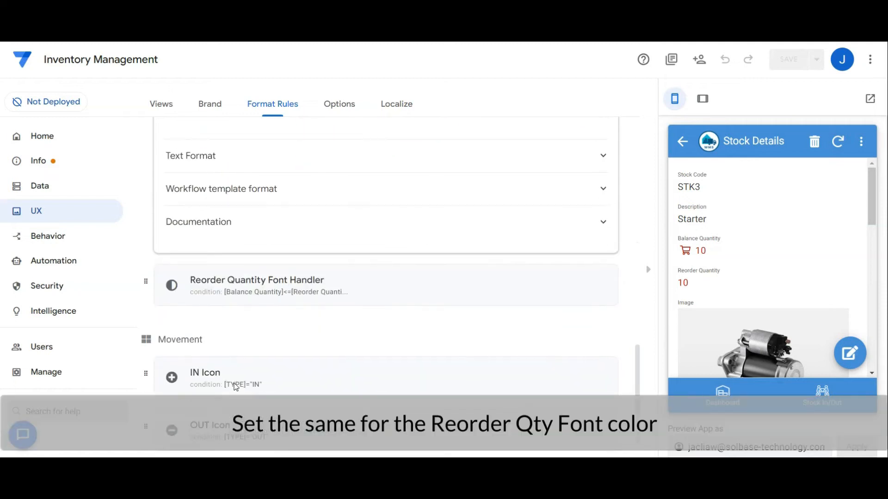
# - Open the Reorder Quantity Font Handler rule, review its condition, column and visual format, and collapse the open rules
pyautogui.click(277, 290)
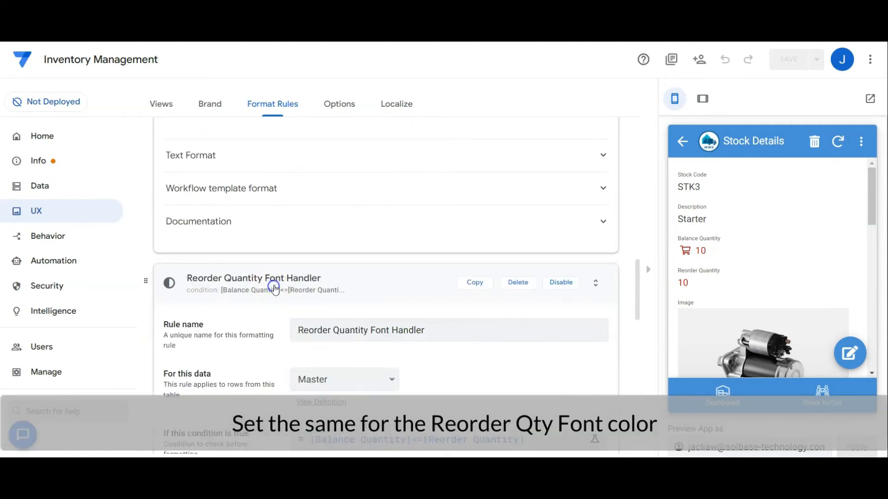
pyautogui.scroll(-5, 249, 312)
pyautogui.scroll(1, 248, 312)
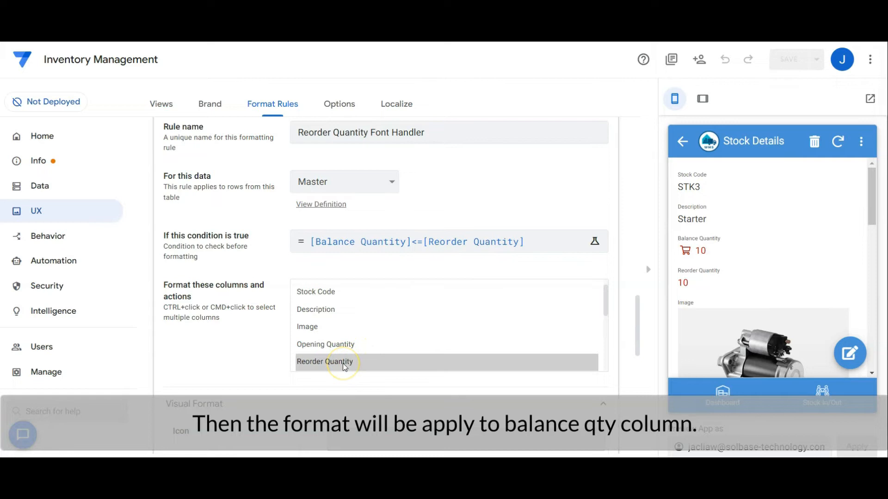
pyautogui.scroll(-5, 261, 392)
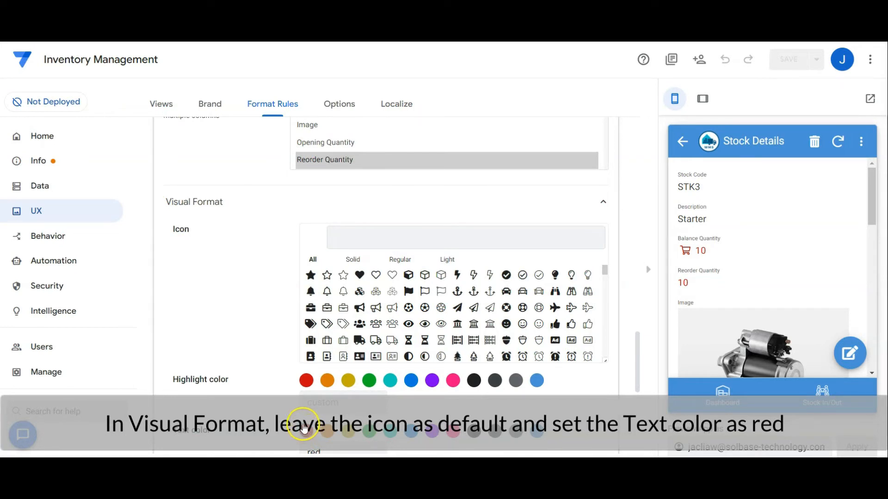
pyautogui.scroll(5, 255, 393)
pyautogui.scroll(-5, 255, 393)
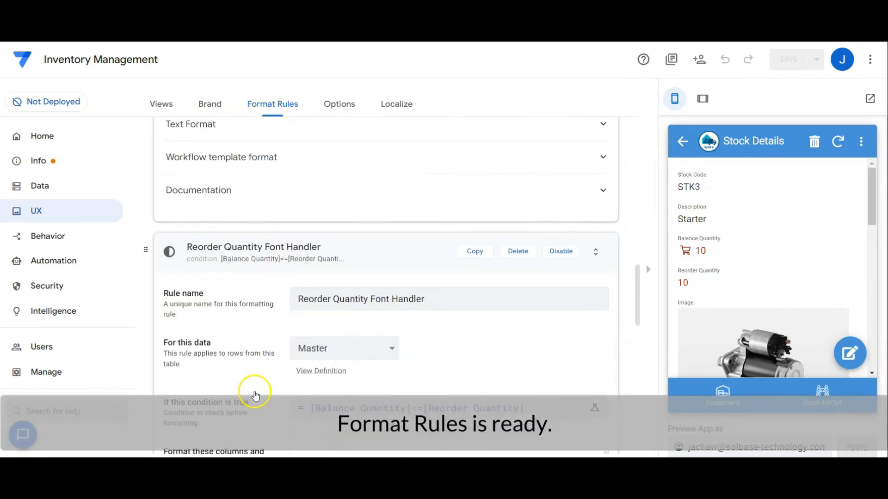
pyautogui.scroll(10, 350, 405)
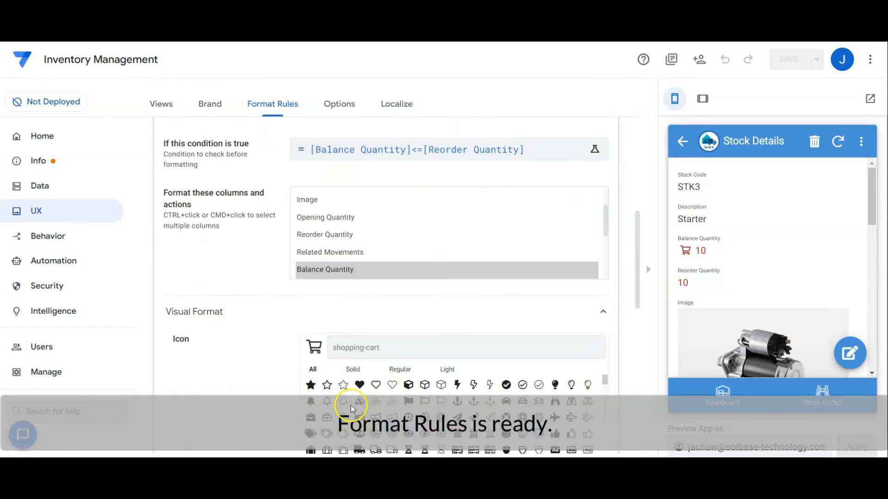
pyautogui.click(367, 309)
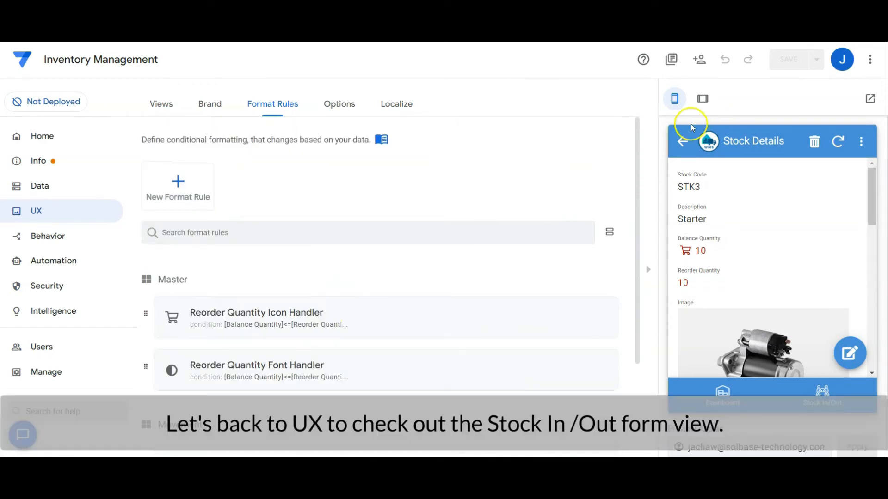
# - Show the Stock In/Out list in the preview, open the Movement_Form view's settings, and start a new stock movement form in the preview
pyautogui.click(683, 141)
pyautogui.click(823, 392)
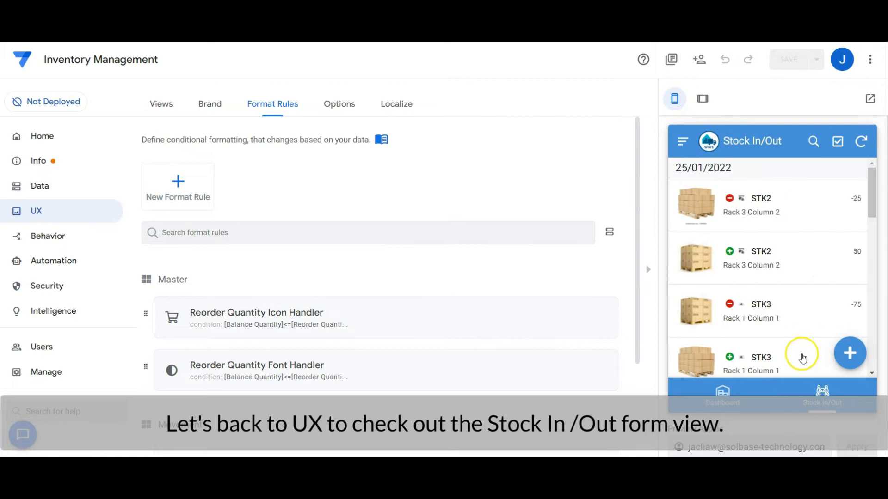
pyautogui.scroll(-1, 362, 234)
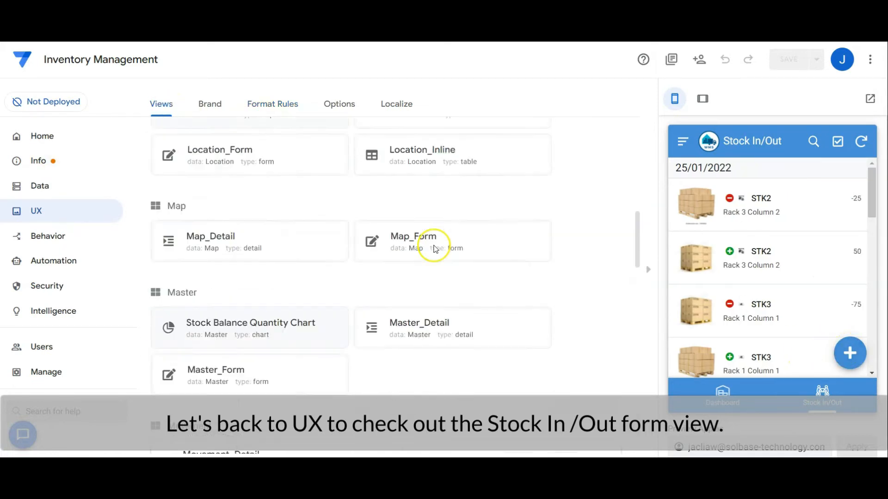
pyautogui.scroll(-4, 460, 267)
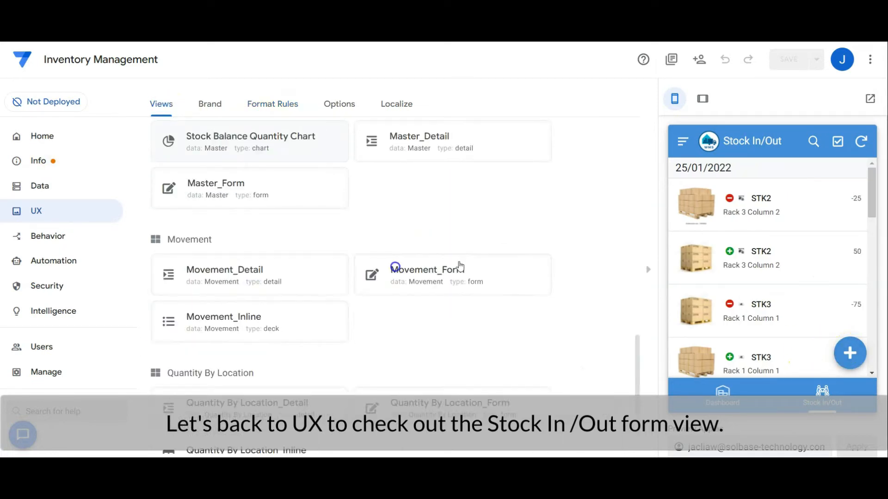
pyautogui.click(460, 267)
pyautogui.click(849, 353)
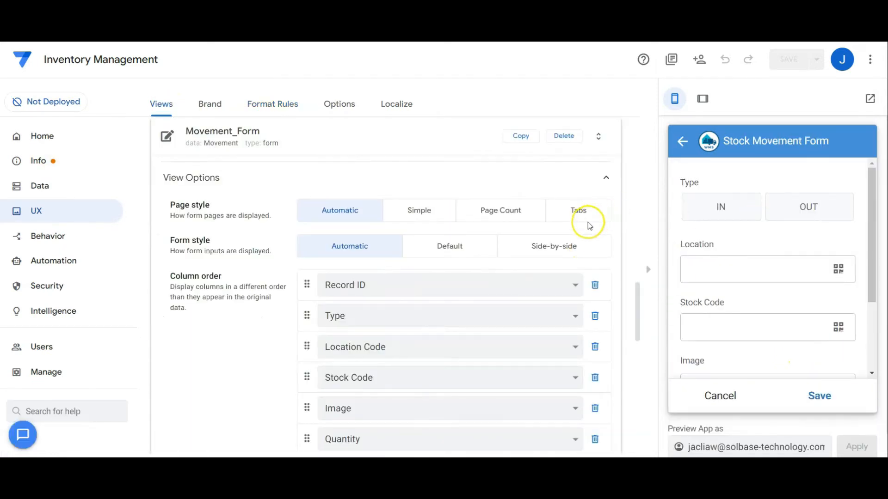
# - Compare Movement_Form's column order with the previewed form fields and review the event action set for when the form is saved
pyautogui.scroll(-3, 588, 232)
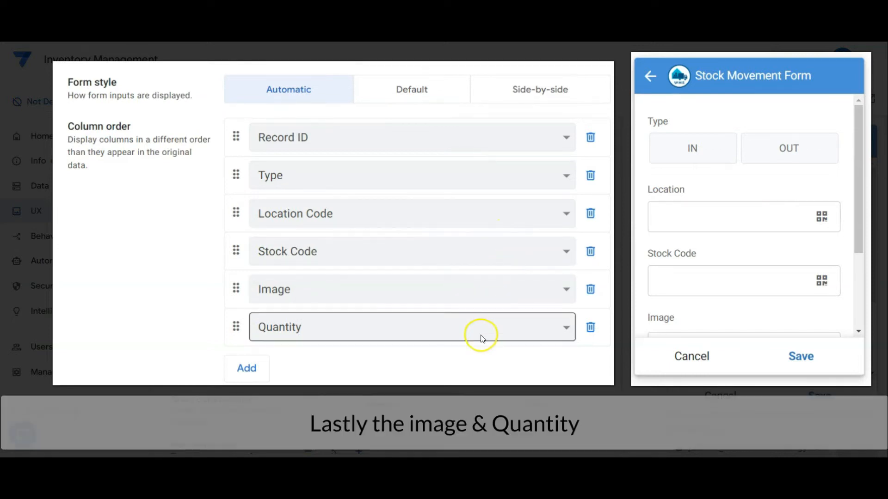
pyautogui.moveTo(856, 231); pyautogui.dragTo(840, 315)
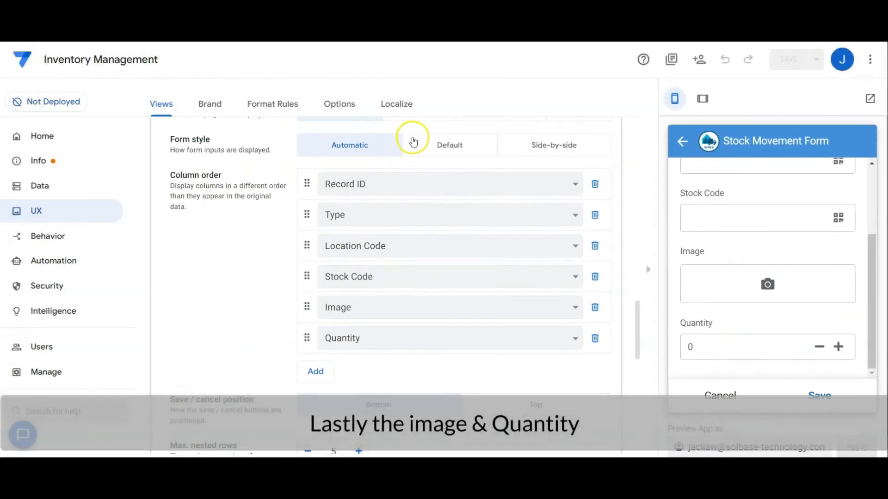
pyautogui.scroll(-8, 511, 228)
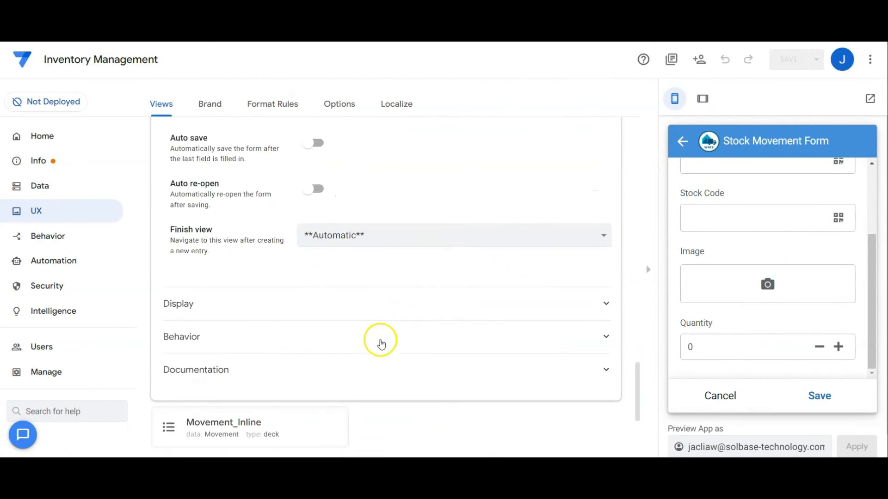
pyautogui.click(380, 339)
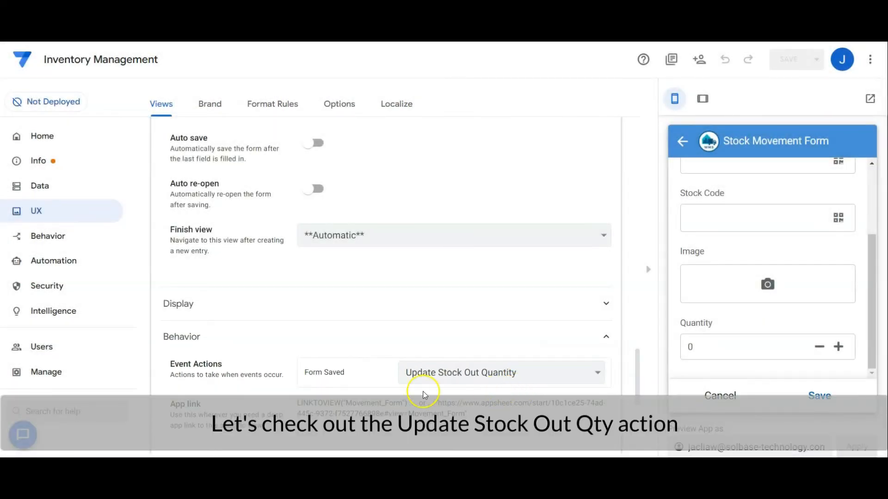
# - Open the Update Stock Out Quantity action, review its column value expression and its condition, and collapse the action
pyautogui.click(86, 240)
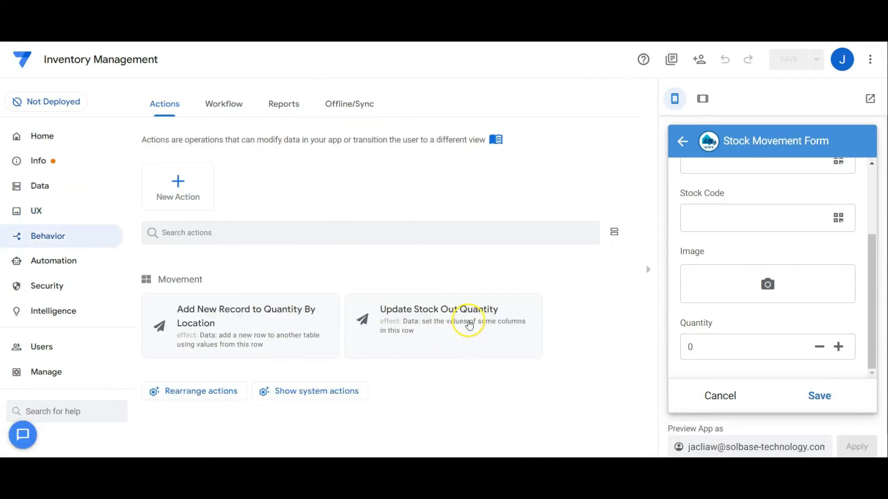
pyautogui.click(466, 324)
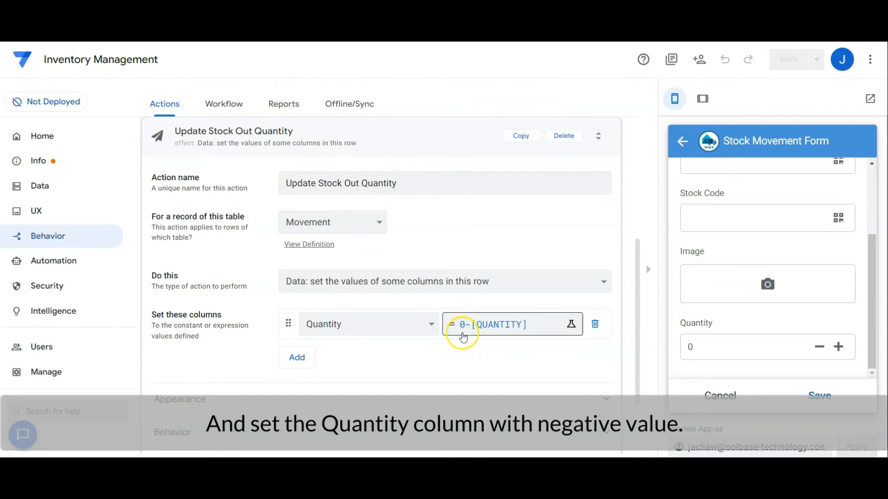
pyautogui.scroll(-4, 460, 340)
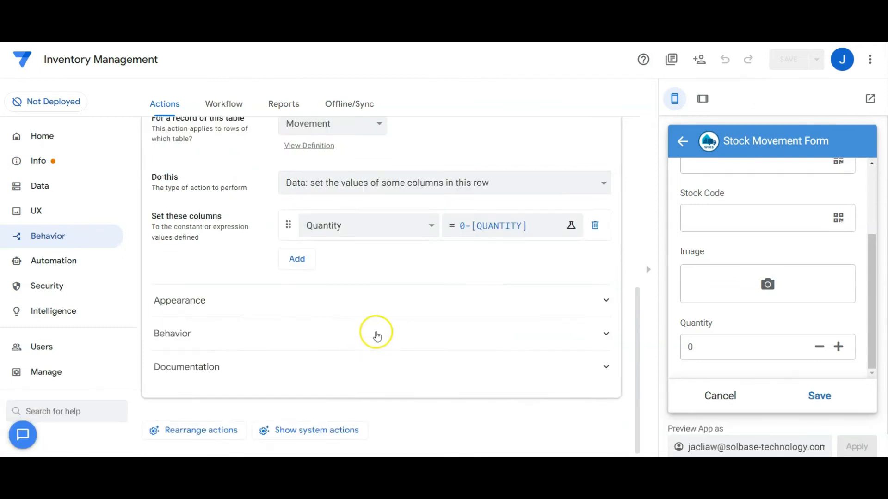
pyautogui.click(370, 332)
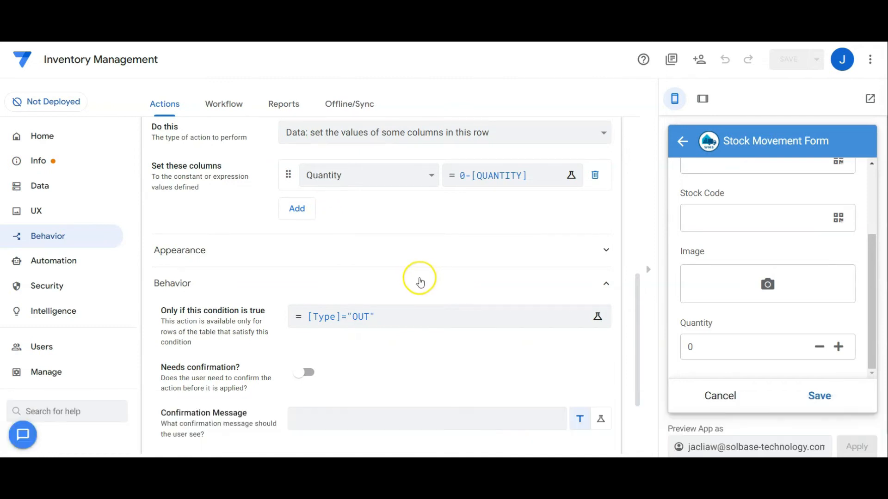
pyautogui.scroll(5, 418, 276)
pyautogui.click(412, 238)
# - Open the Movement table's column definitions and review the list of columns with their types, key and label settings
pyautogui.click(44, 184)
pyautogui.click(227, 109)
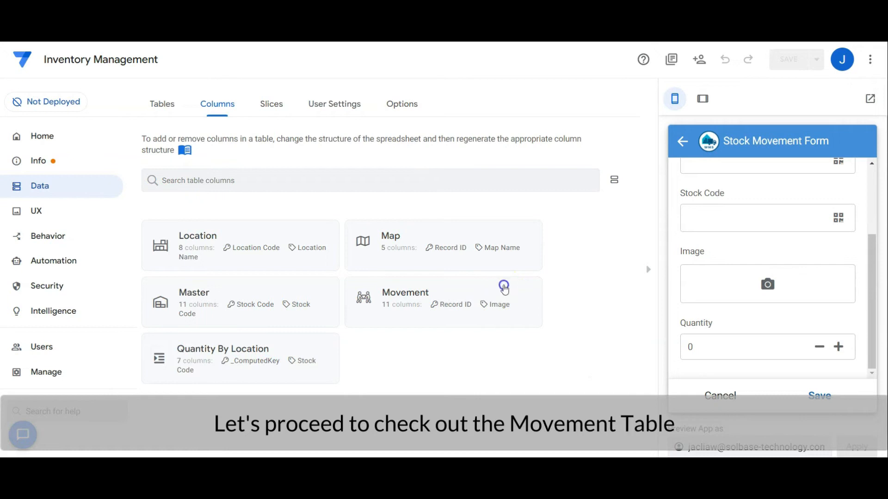
pyautogui.click(504, 288)
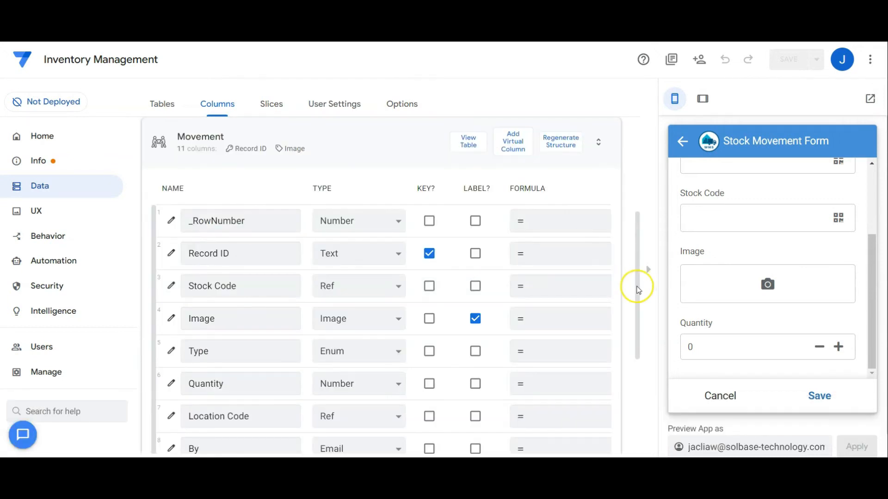
pyautogui.moveTo(634, 287); pyautogui.dragTo(634, 334)
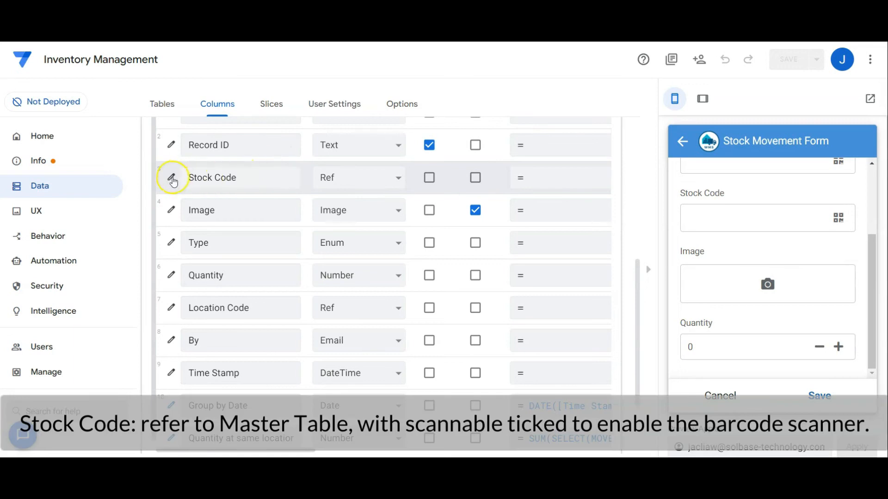
# - Review the definitions of Movement's Stock Code, Type and Location Code columns, including their source tables and allowed values
pyautogui.click(171, 177)
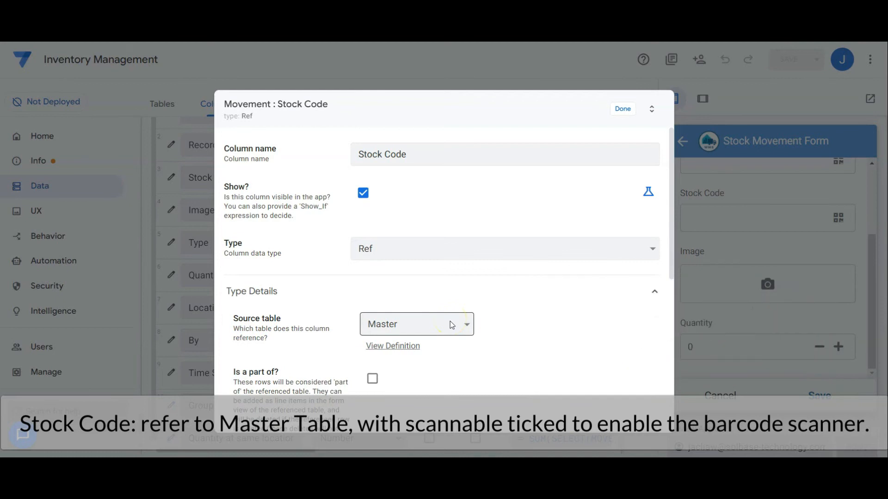
pyautogui.click(622, 109)
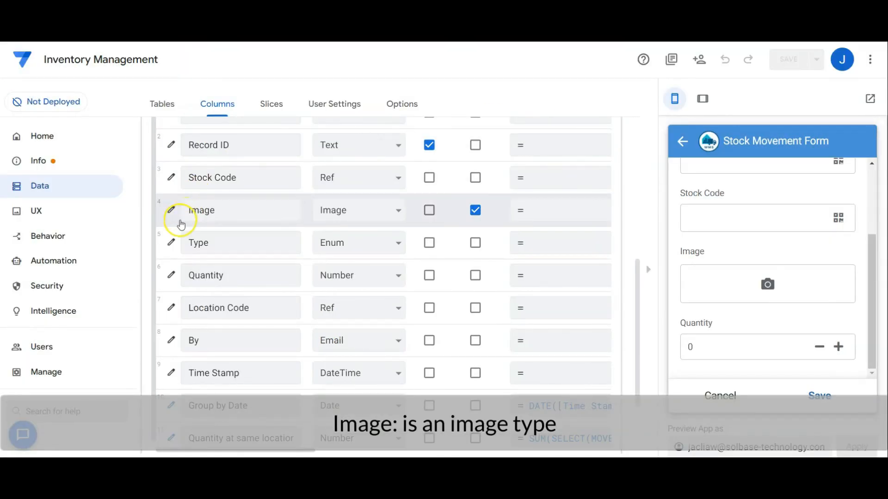
pyautogui.click(171, 245)
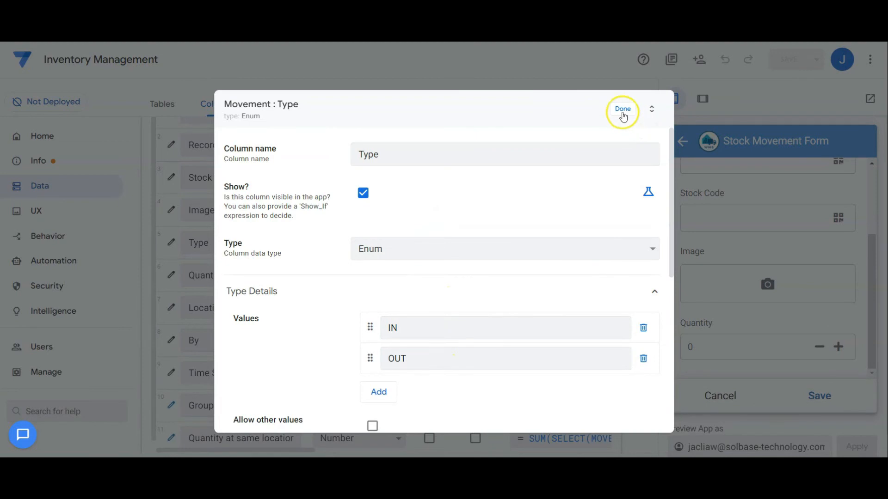
pyautogui.click(623, 110)
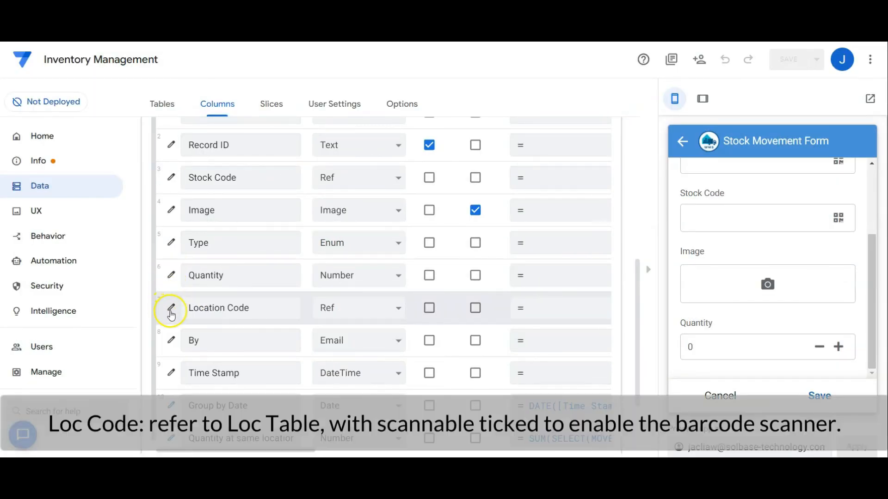
pyautogui.click(171, 309)
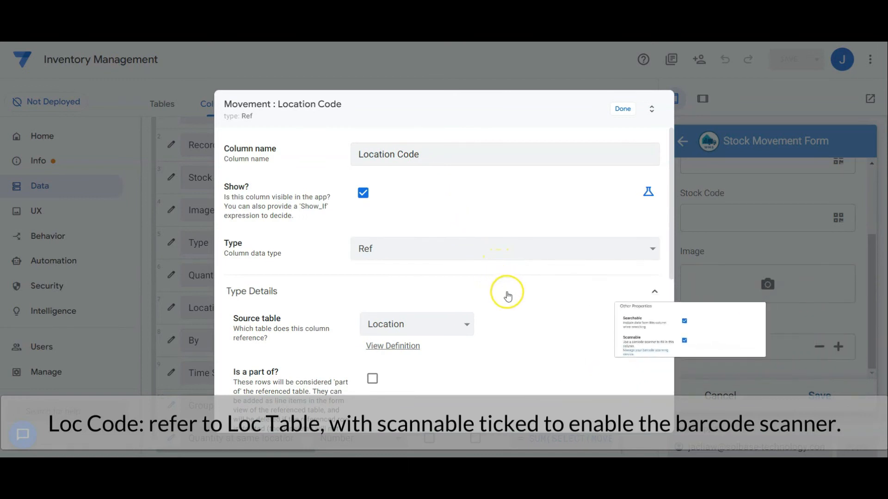
pyautogui.click(624, 109)
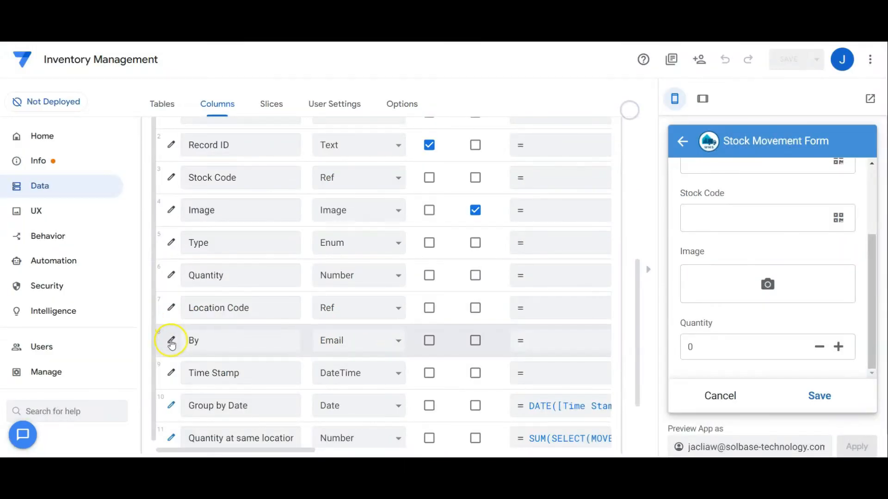
# - Open the definition of Movement's By column, review its type and initial value formula, and close it
pyautogui.click(171, 341)
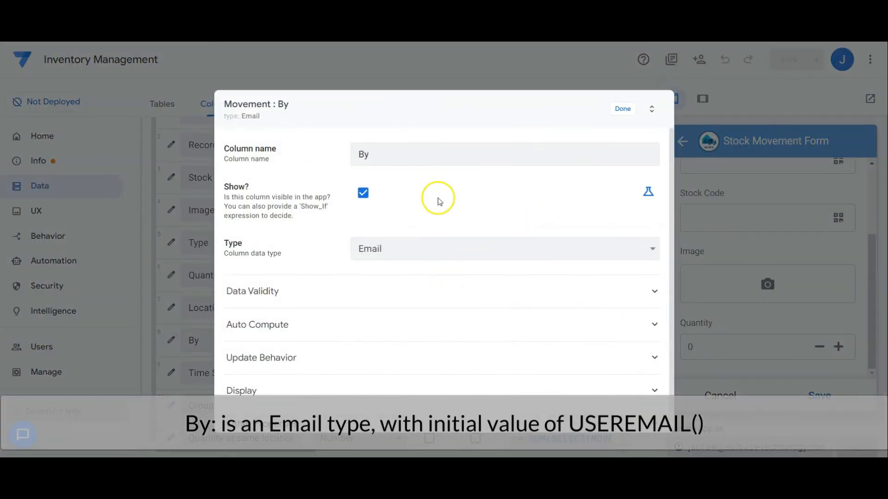
pyautogui.click(445, 329)
pyautogui.scroll(-1, 446, 331)
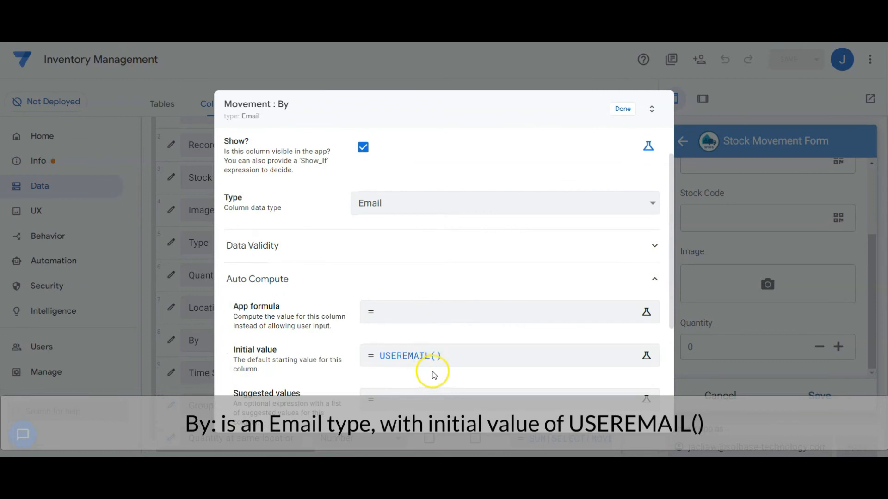
pyautogui.click(623, 108)
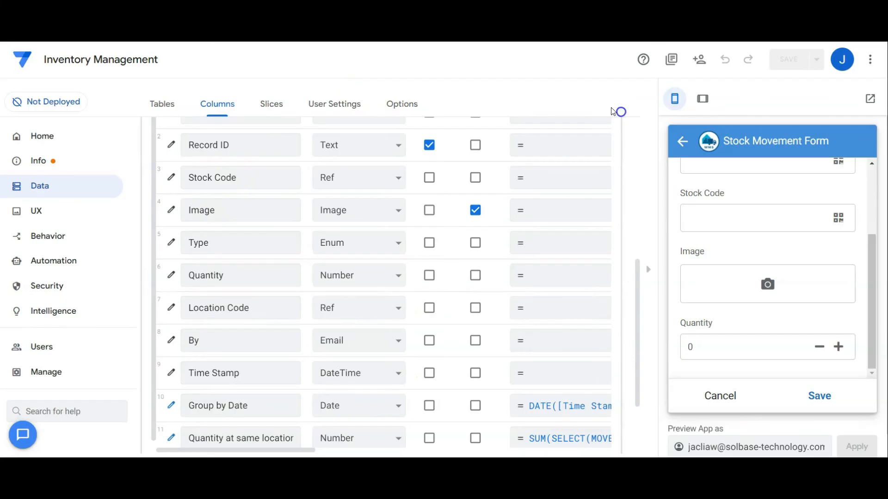
# - Open the definition of Movement's Time Stamp column, review its type details and initial value formula, and close it
pyautogui.click(171, 373)
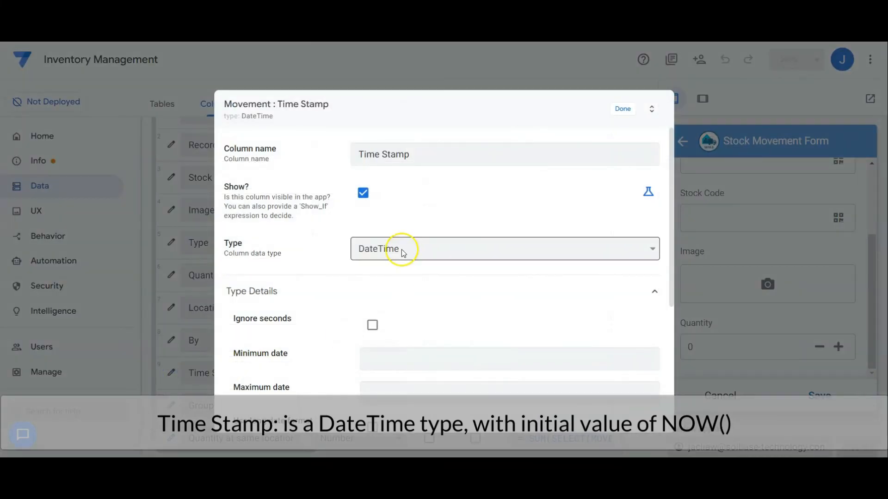
pyautogui.scroll(-5, 488, 275)
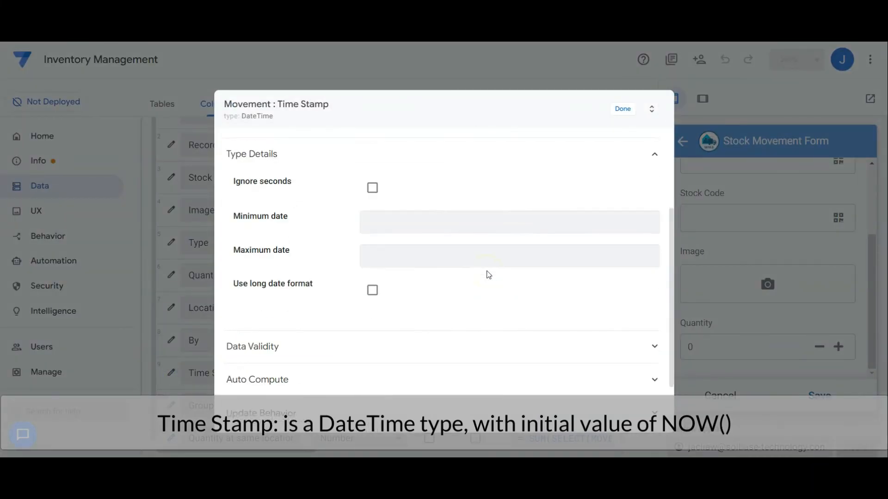
pyautogui.click(365, 303)
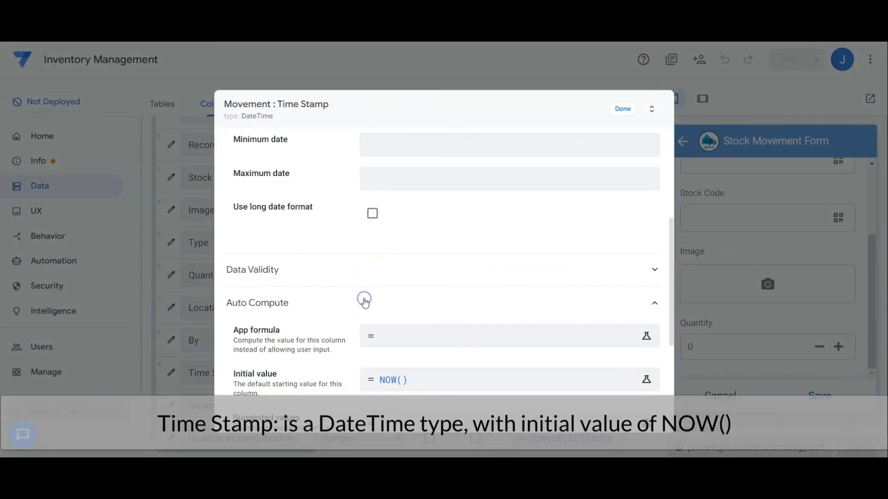
pyautogui.scroll(-1, 416, 338)
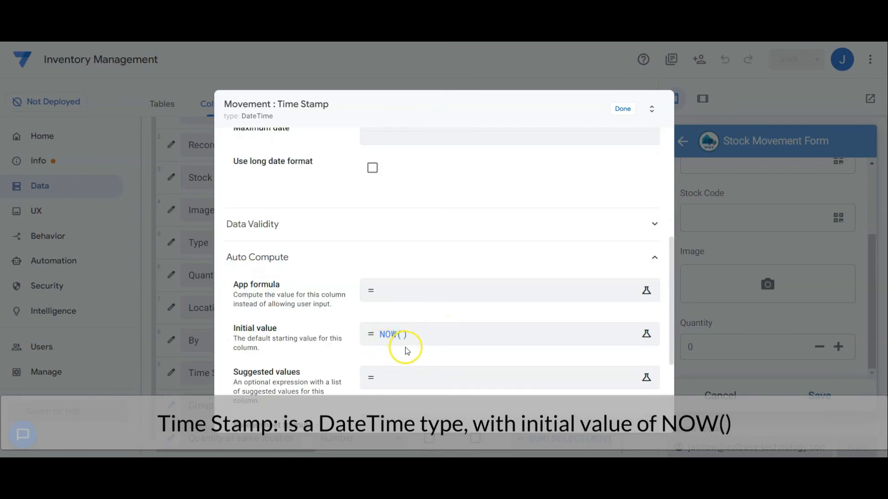
pyautogui.click(622, 109)
# - Review the app formula of Movement's virtual Group by Date column, close its definition, and collapse the Movement table
pyautogui.scroll(-3, 324, 231)
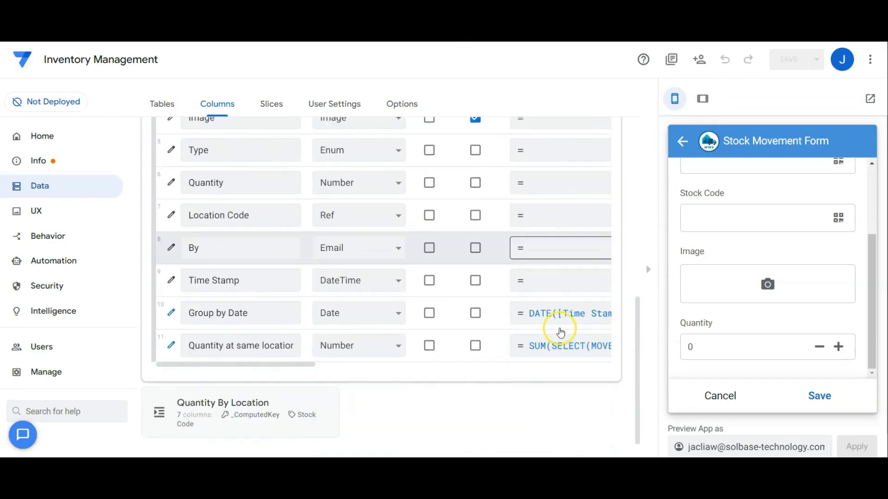
pyautogui.click(171, 297)
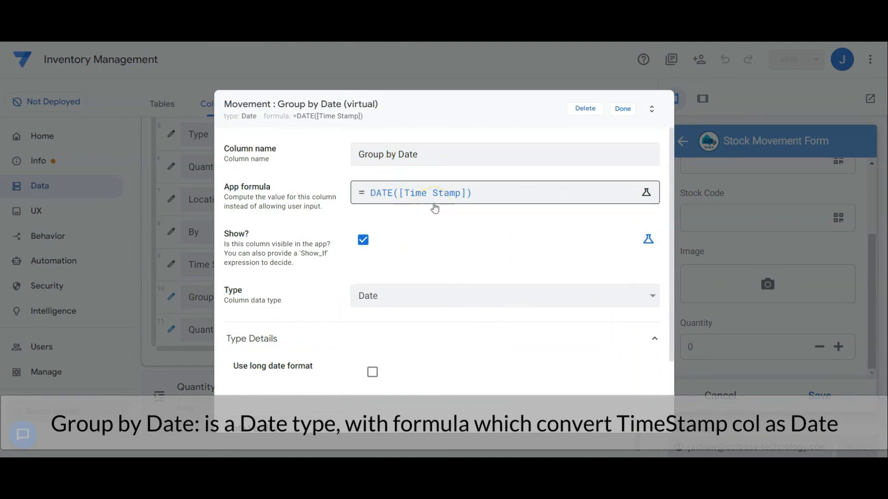
pyautogui.click(623, 109)
pyautogui.click(331, 356)
# - Return the preview to the Stock In/Out list and look through the Dashboard from the Stock Balance chart to the W/H Floor Plan Map
pyautogui.click(822, 394)
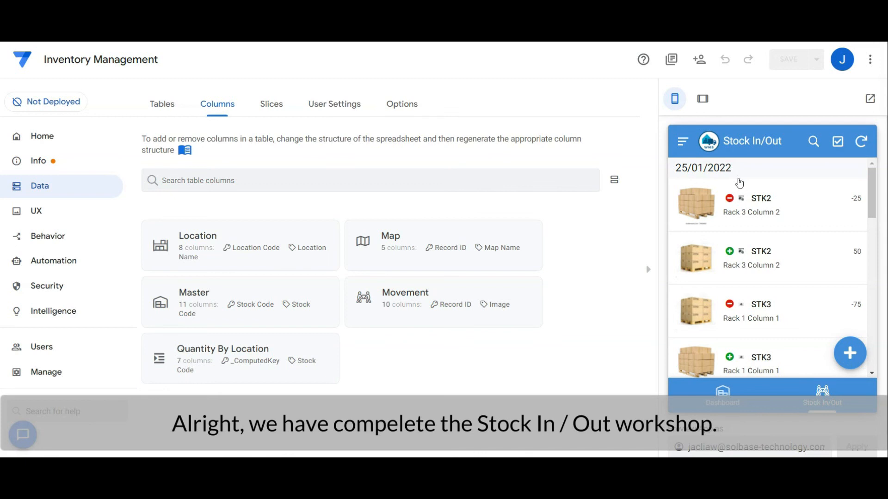
pyautogui.click(722, 392)
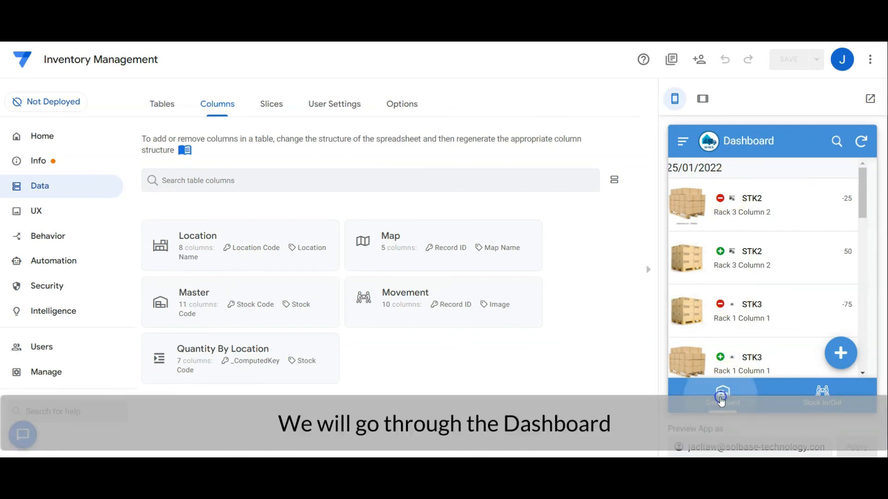
pyautogui.moveTo(768, 222)
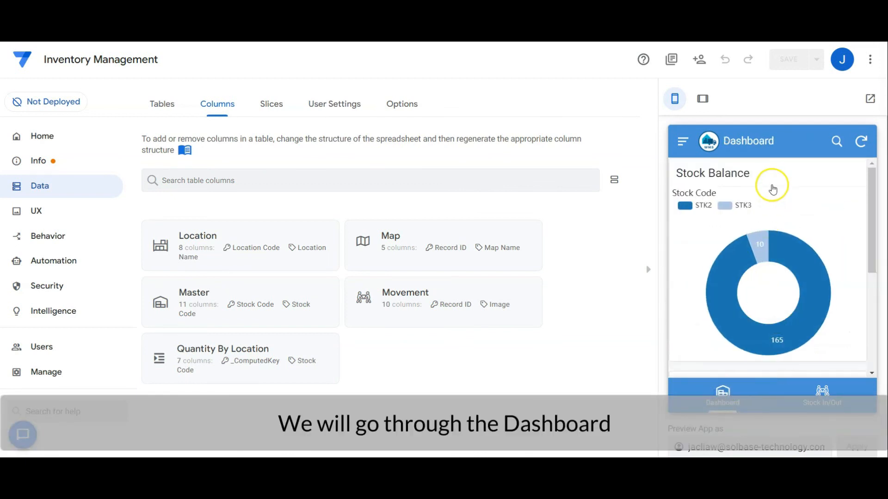
pyautogui.moveTo(871, 269); pyautogui.dragTo(872, 357)
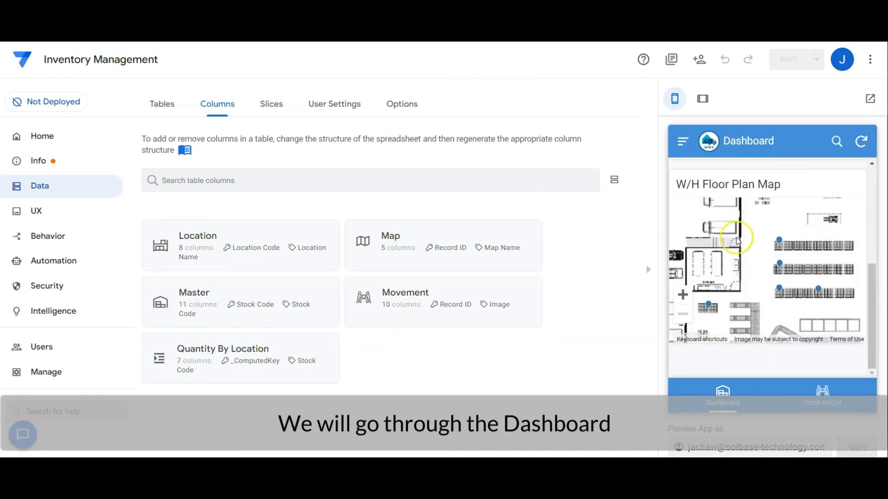
# - Look over the automation bots for the Master and Movement tables and return to the list of UX views
pyautogui.click(60, 259)
pyautogui.scroll(-2, 370, 278)
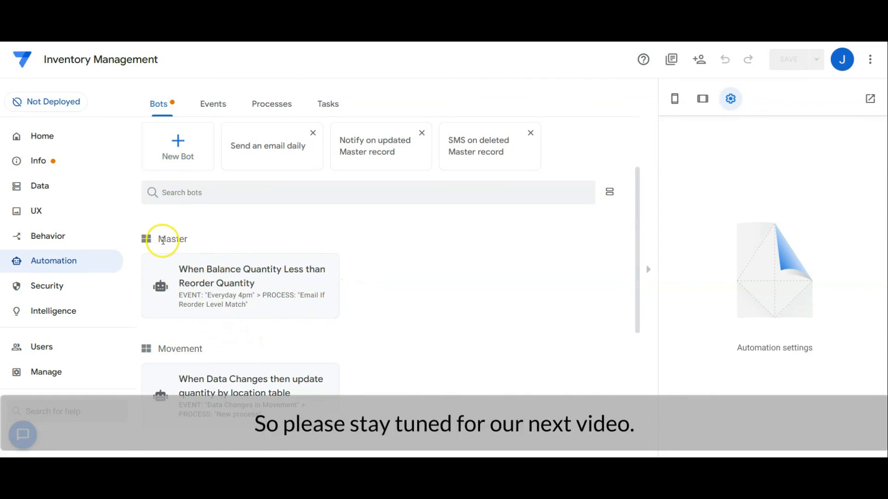
pyautogui.click(55, 215)
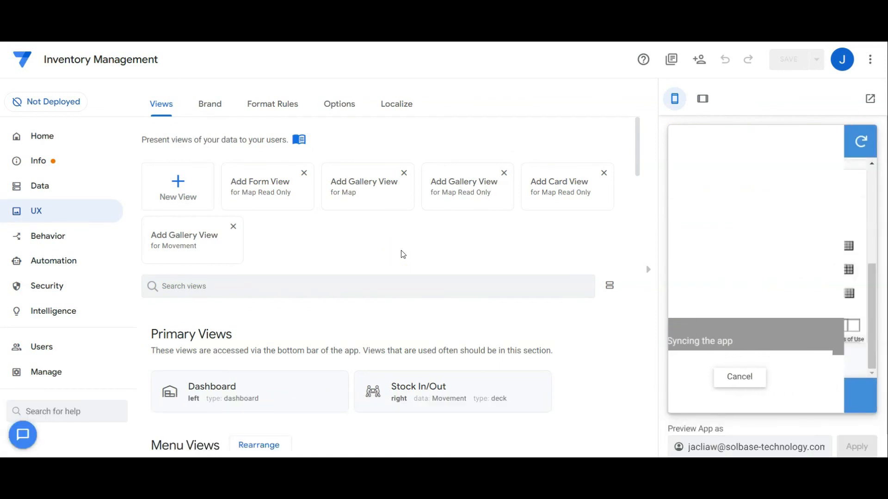
pyautogui.click(285, 142)
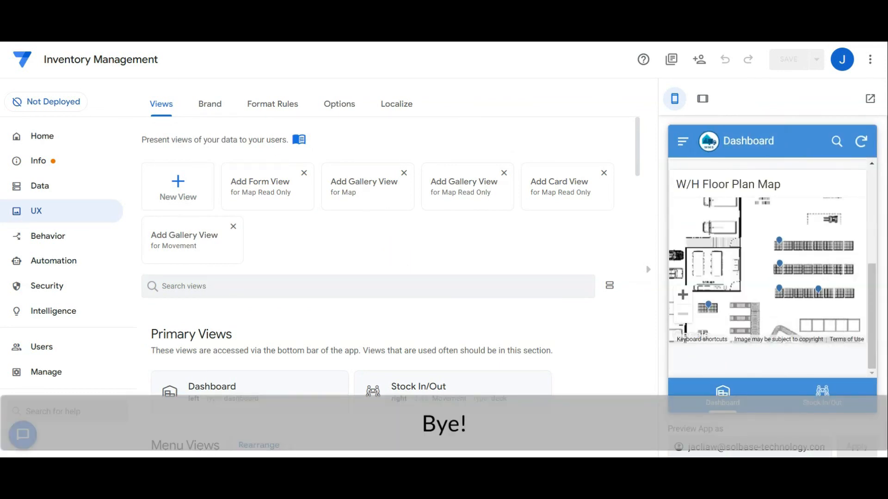